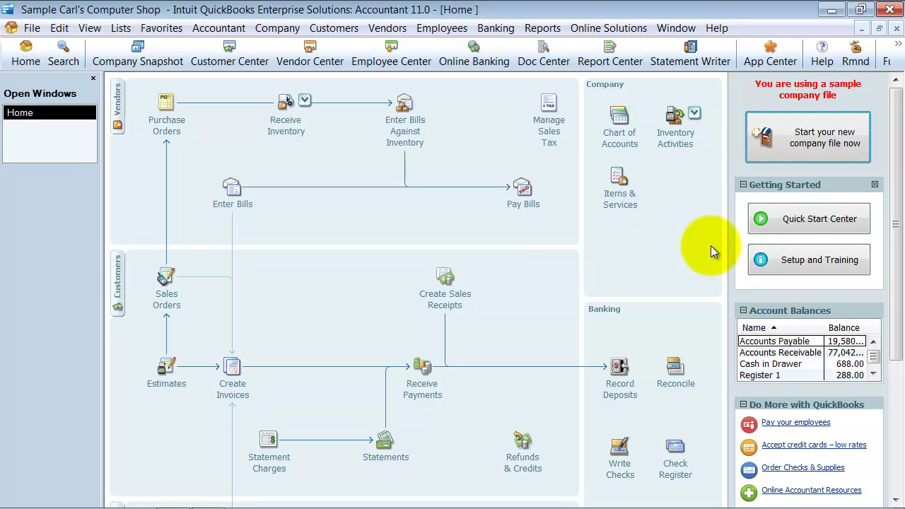
# - Review the Webstore Clearing account in the Chart of Accounts and save it unchanged as Other Current Asset
pyautogui.click(121, 29)
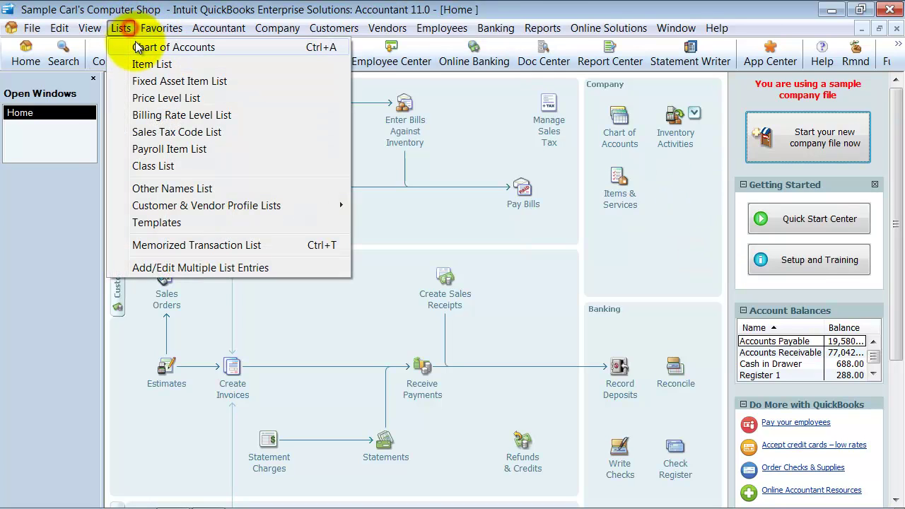
pyautogui.click(138, 46)
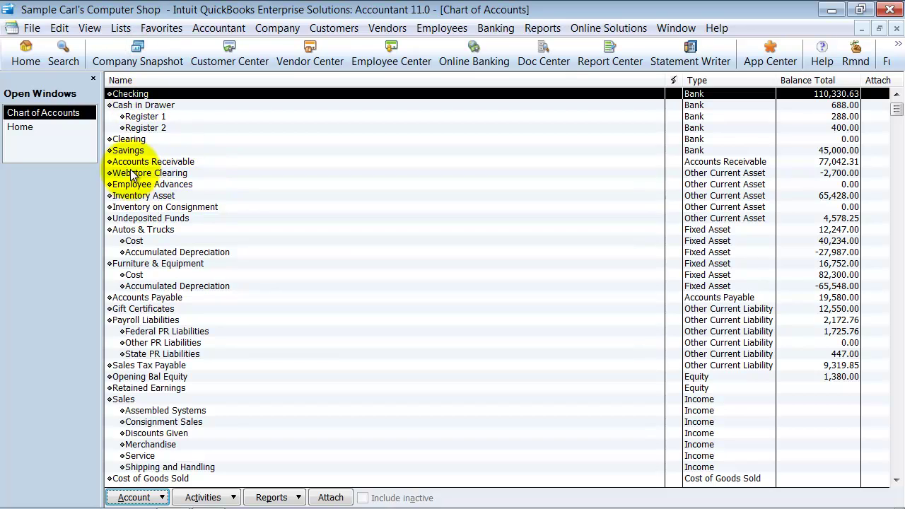
pyautogui.click(131, 175)
pyautogui.rightClick(132, 174)
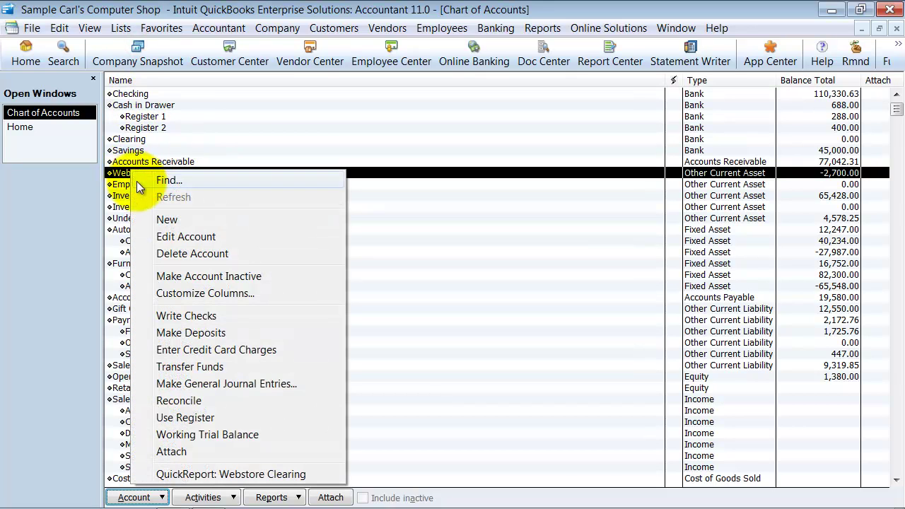
pyautogui.click(179, 240)
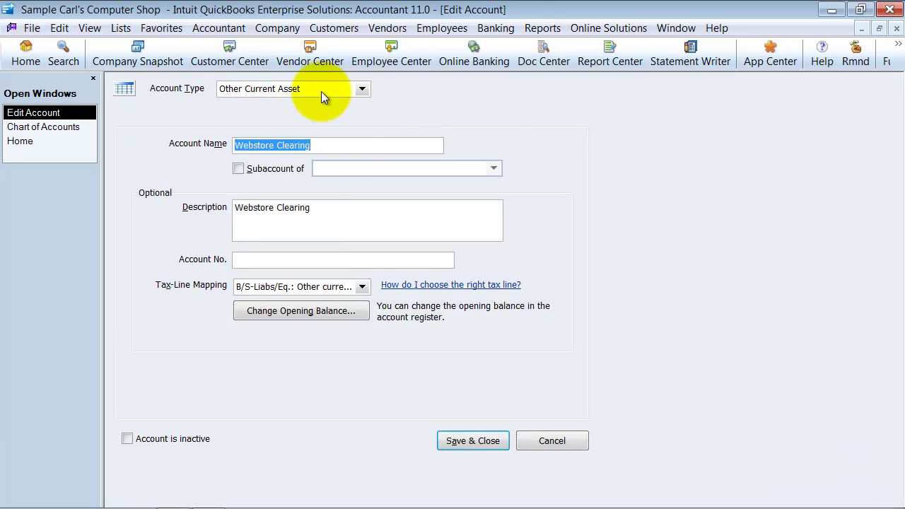
pyautogui.click(346, 146)
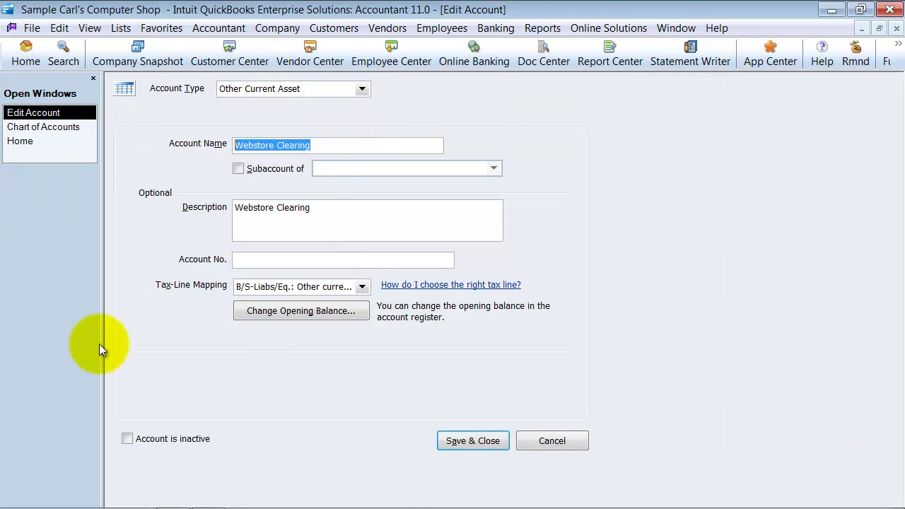
pyautogui.click(471, 441)
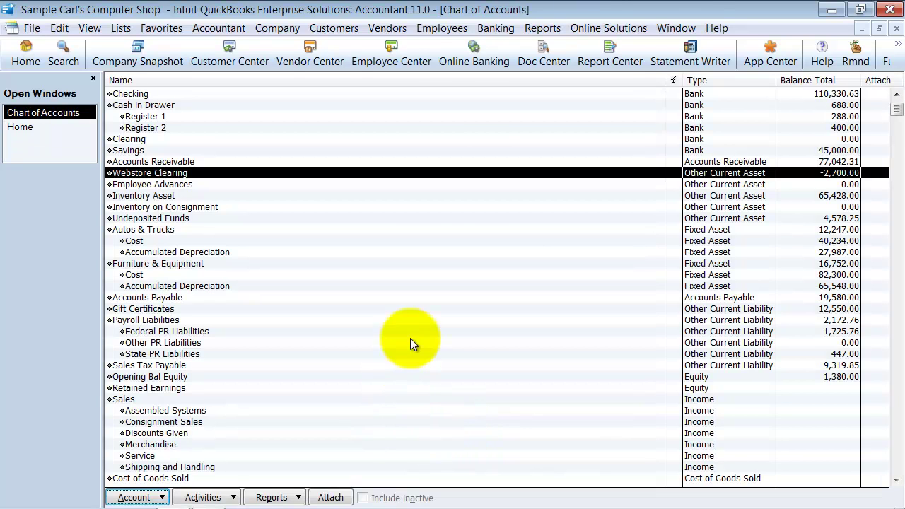
# - Check the company Payments preferences so Undeposited Funds is not the default deposit account
pyautogui.click(896, 28)
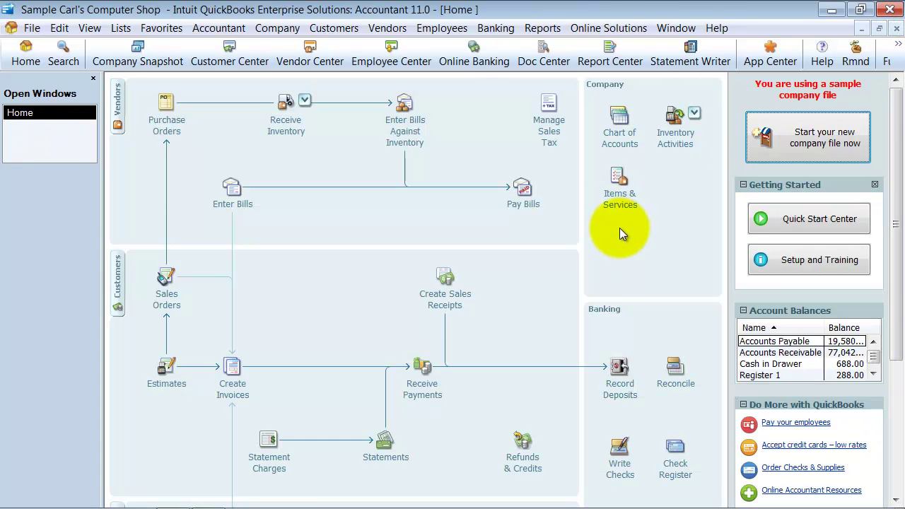
pyautogui.click(59, 29)
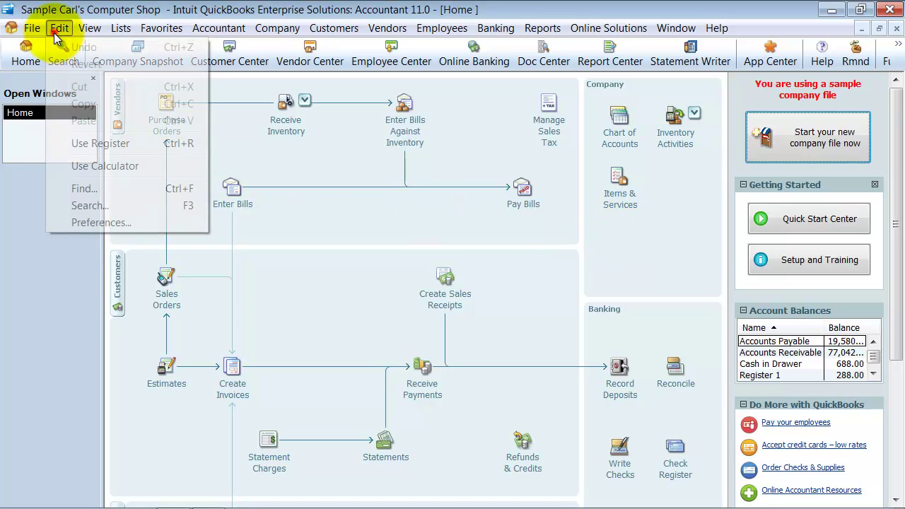
pyautogui.click(80, 223)
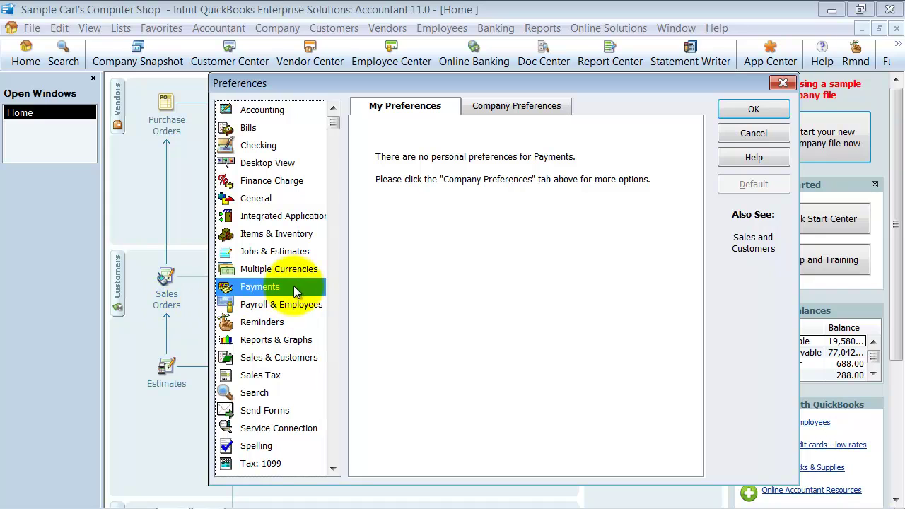
pyautogui.click(485, 108)
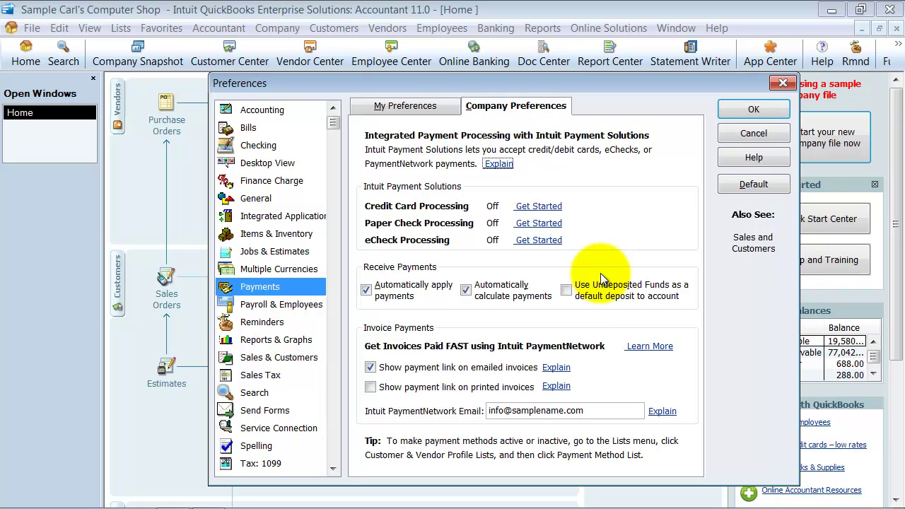
pyautogui.click(737, 113)
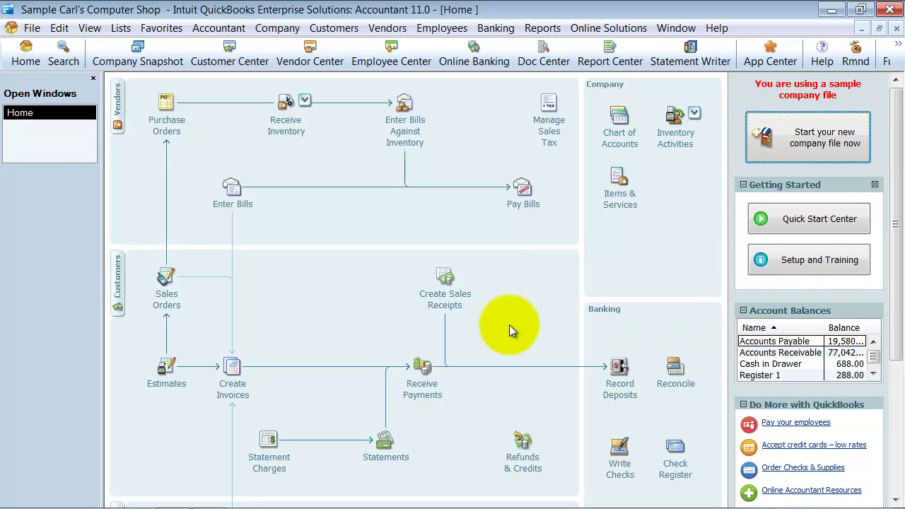
# - Record a 1,000.00 deposit from Webstore Clearing into Checking
pyautogui.click(622, 389)
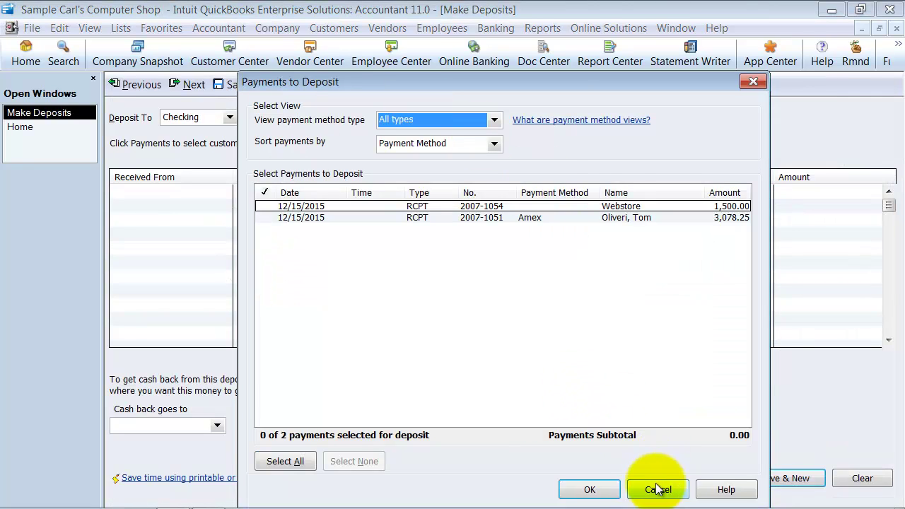
pyautogui.click(656, 483)
pyautogui.click(293, 191)
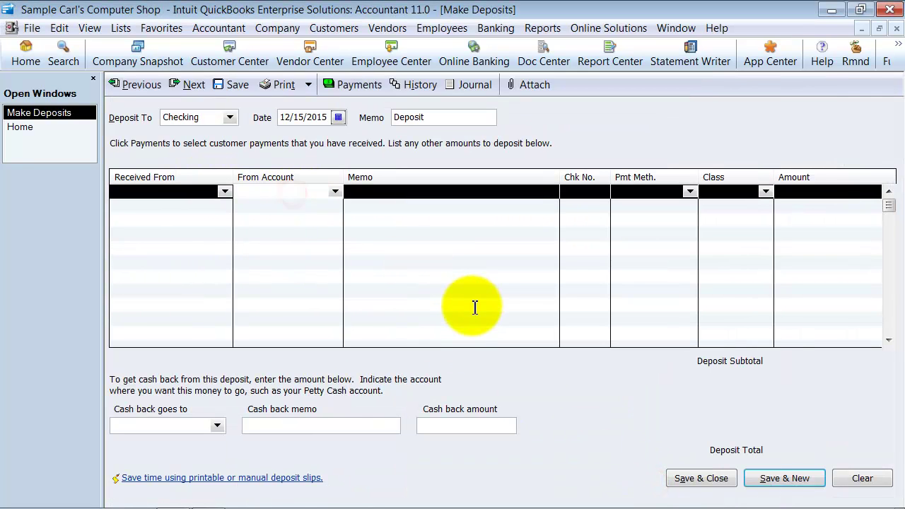
pyautogui.write('Webstore Clearing')
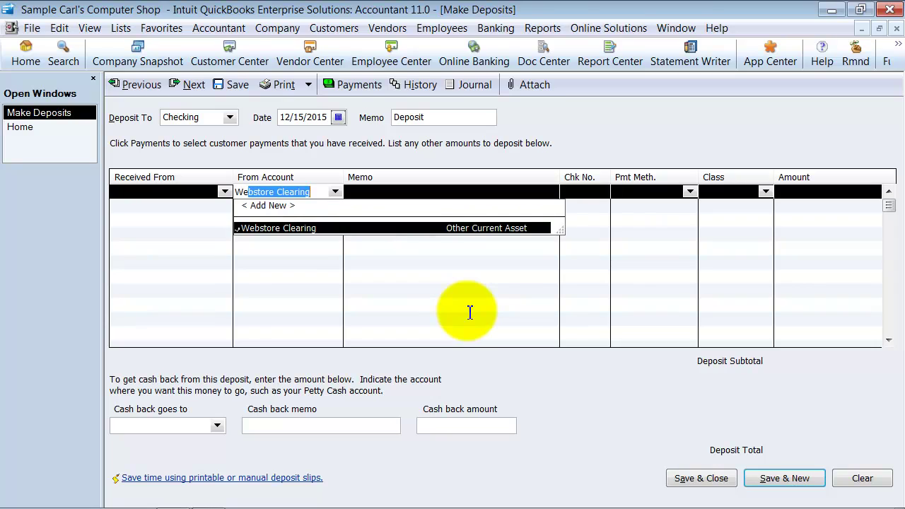
pyautogui.press('Tab')
pyautogui.press('Tab')
pyautogui.press('Tab')
pyautogui.press('Tab')
pyautogui.press('Tab')
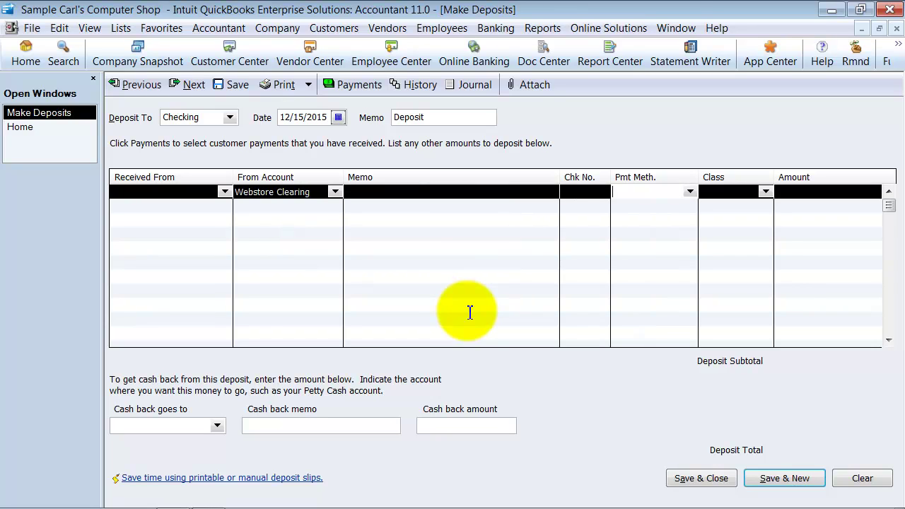
pyautogui.write('1000')
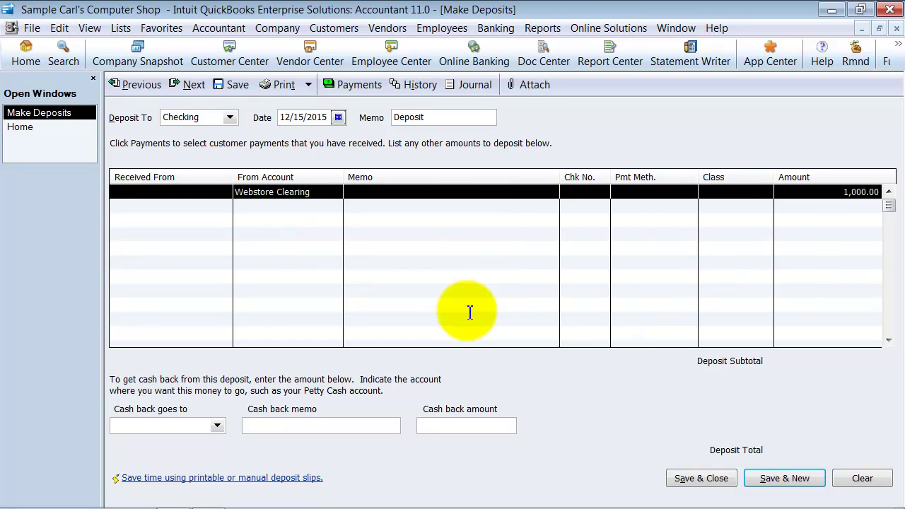
pyautogui.press('Tab')
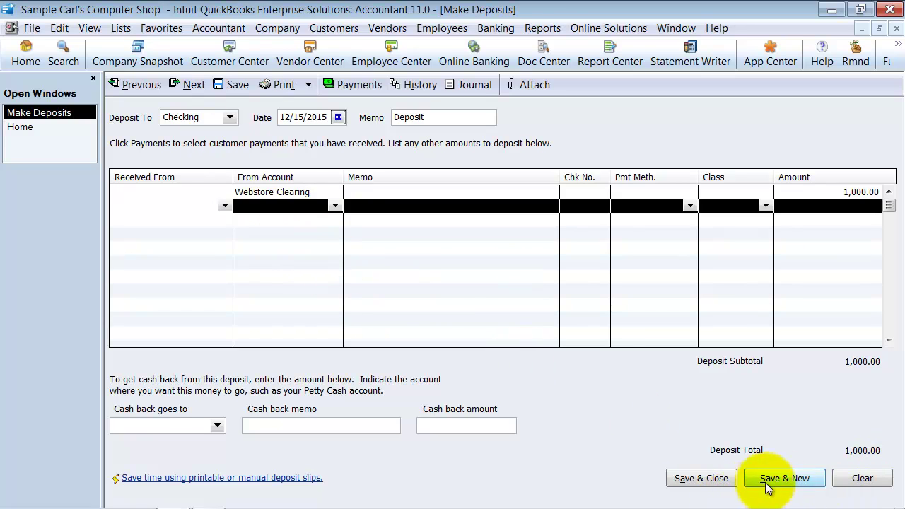
pyautogui.click(337, 118)
pyautogui.click(351, 187)
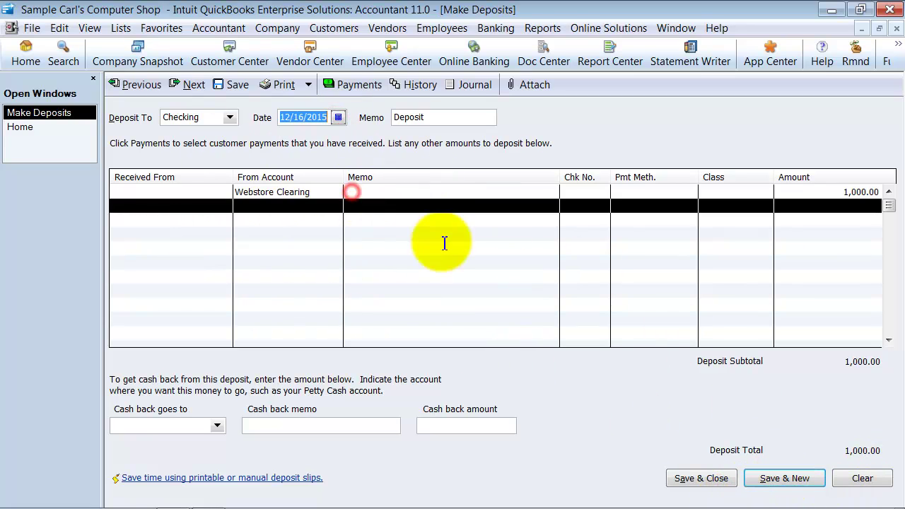
pyautogui.click(774, 478)
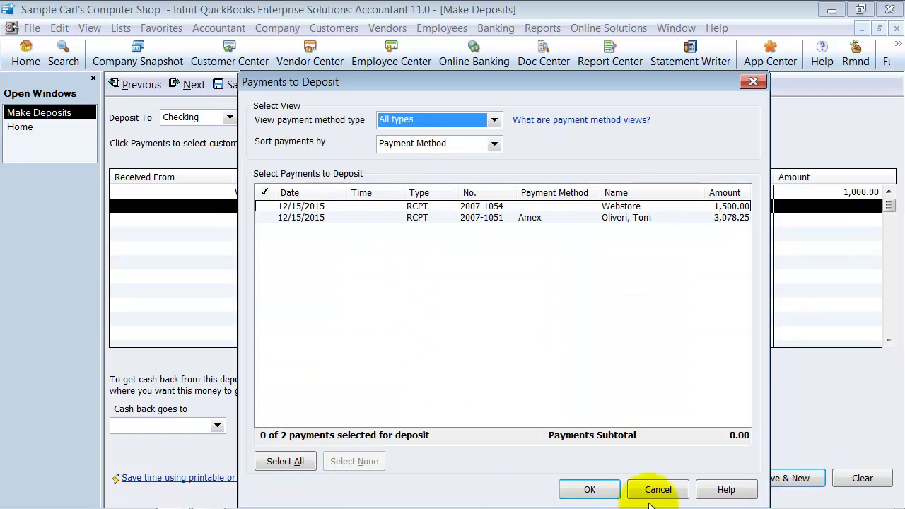
# - Record a second deposit of 500.00 from Webstore Clearing dated 12/17/2015 and close the form
pyautogui.click(661, 487)
pyautogui.click(337, 118)
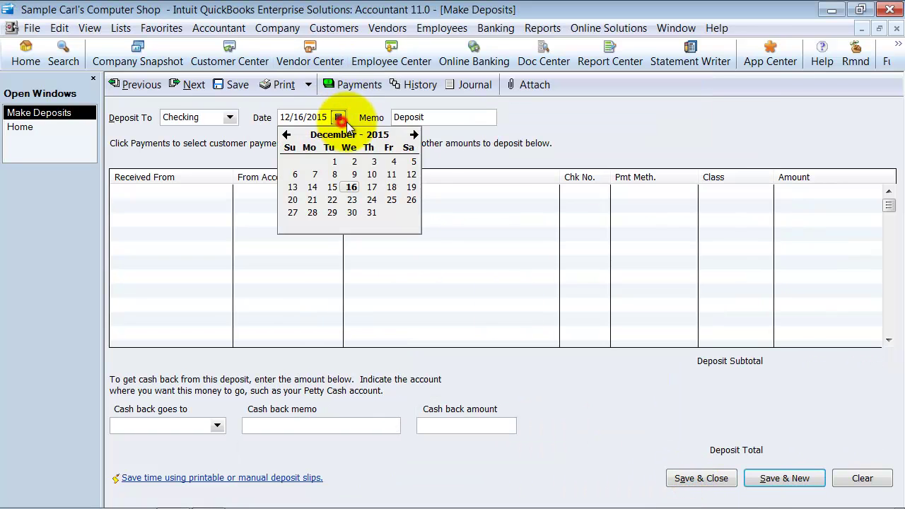
pyautogui.click(370, 187)
pyautogui.click(298, 200)
pyautogui.write('w')
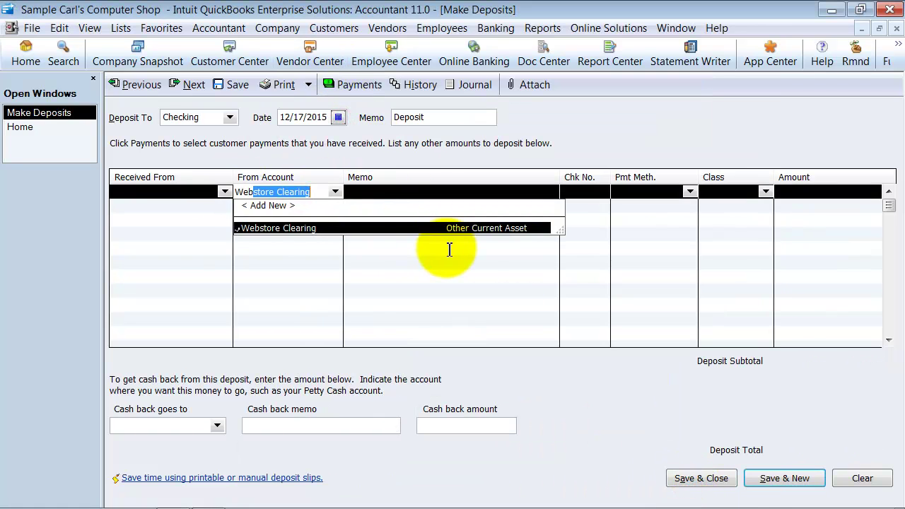
pyautogui.press('Tab')
pyautogui.press('Tab')
pyautogui.press('Tab')
pyautogui.press('Tab')
pyautogui.press('Tab')
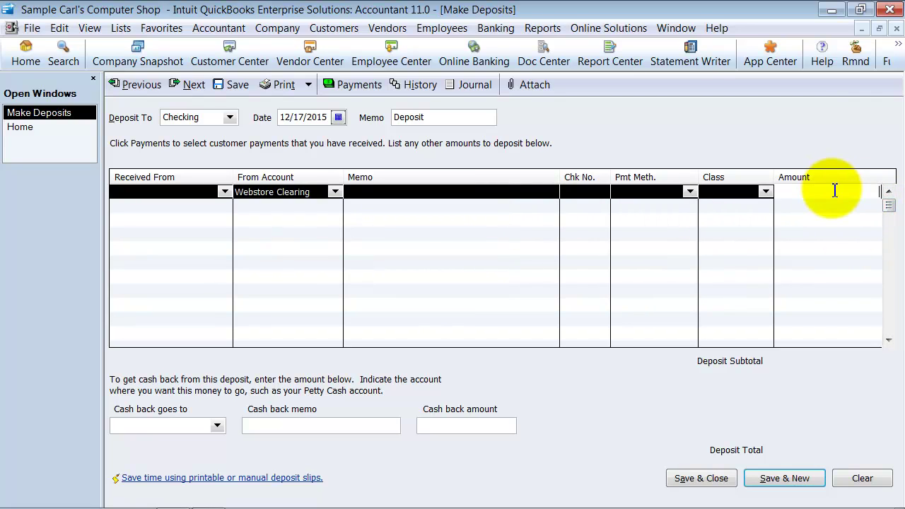
pyautogui.write('500')
pyautogui.press('Tab')
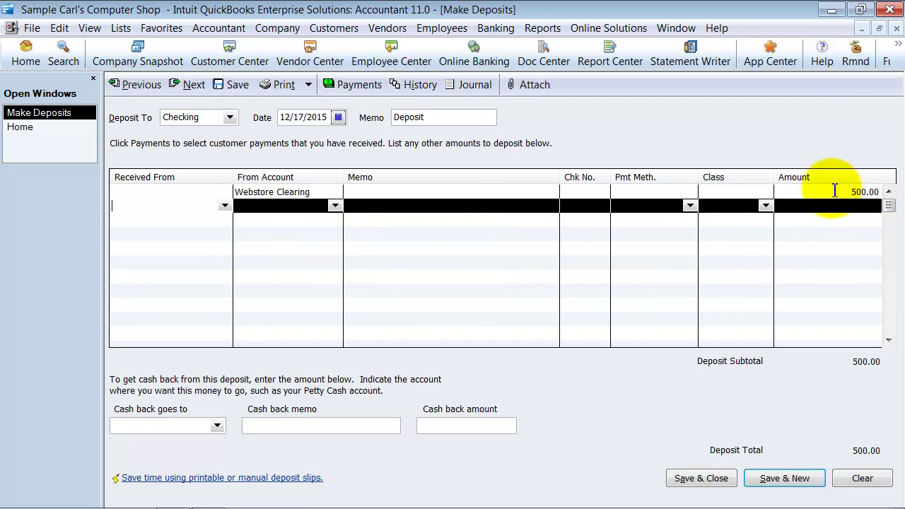
pyautogui.click(698, 478)
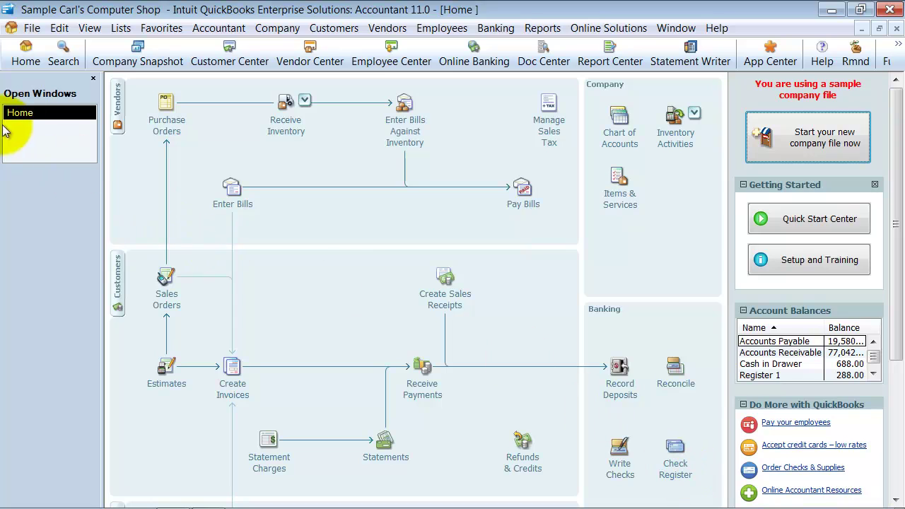
pyautogui.click(116, 28)
pyautogui.click(121, 43)
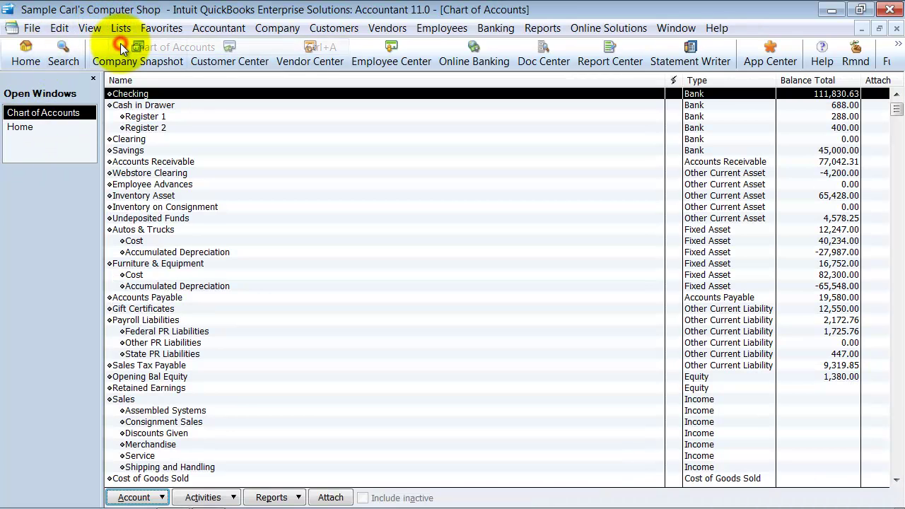
pyautogui.doubleClick(156, 173)
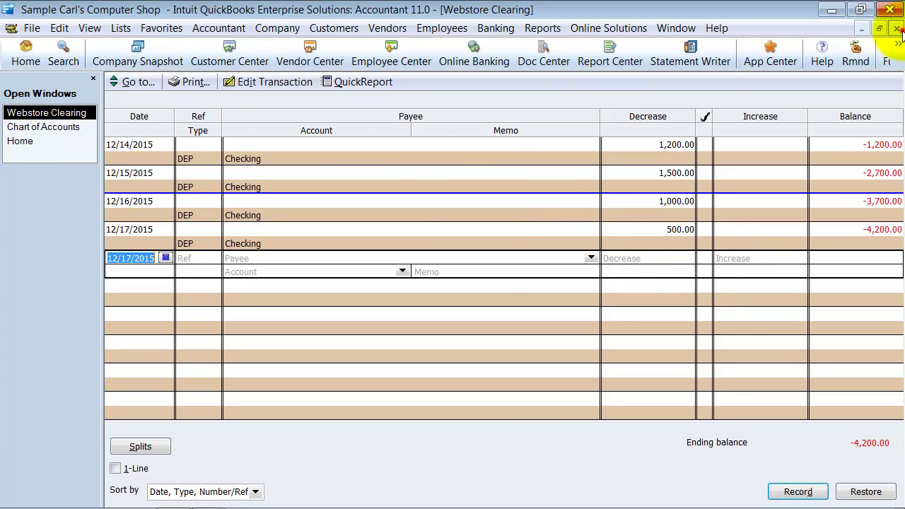
pyautogui.click(896, 29)
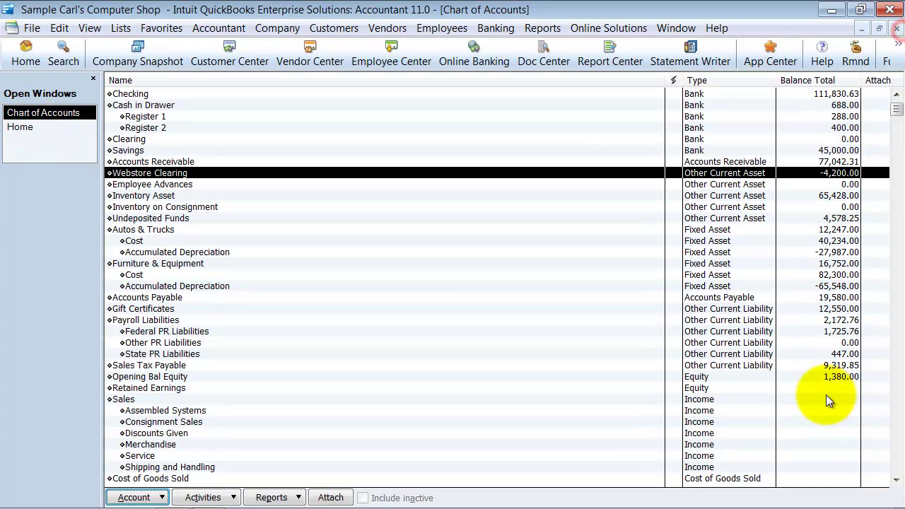
pyautogui.click(896, 29)
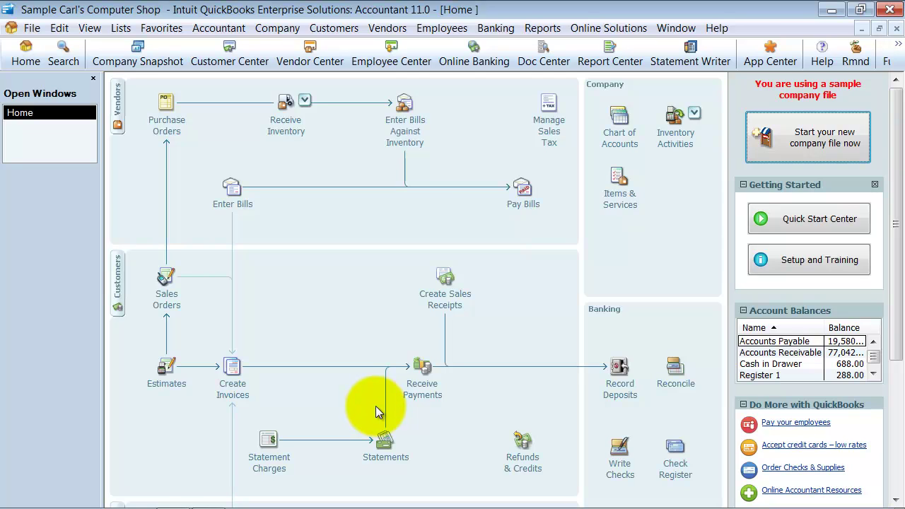
# - Start a new sales receipt for the customer Webstore
pyautogui.click(439, 304)
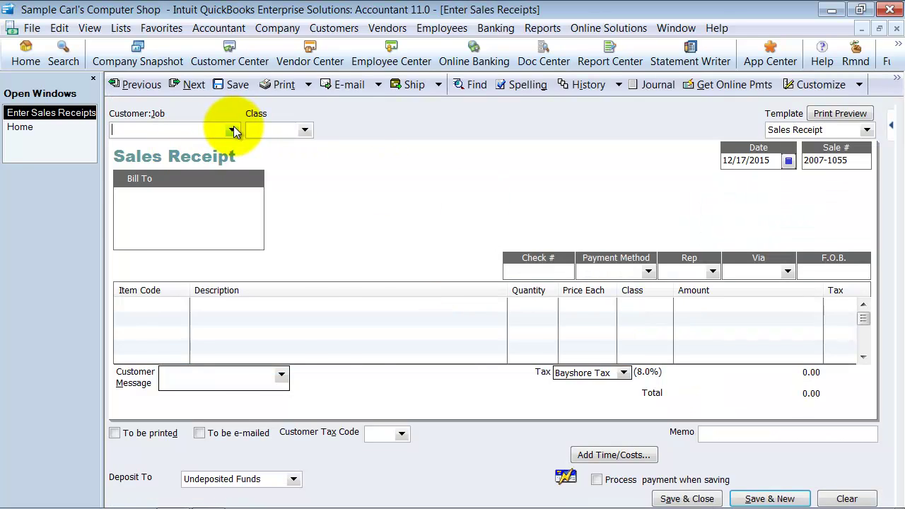
pyautogui.click(233, 130)
pyautogui.click(207, 130)
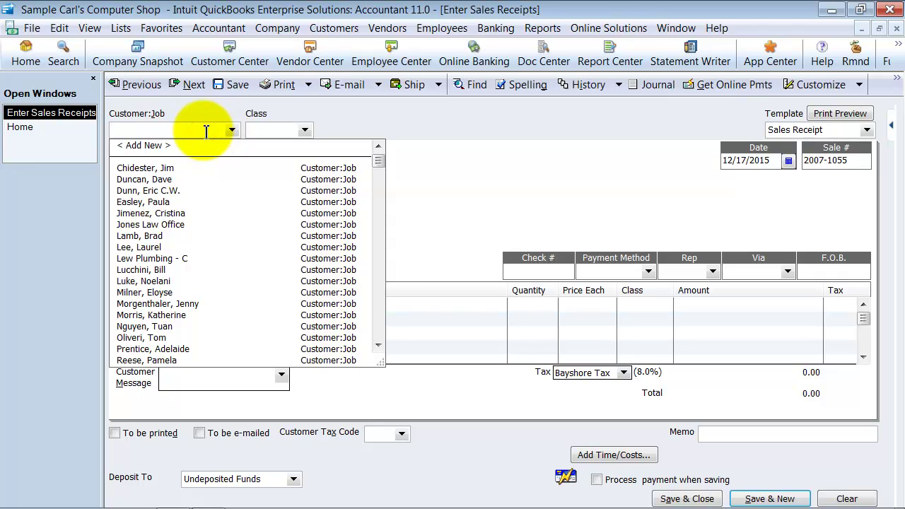
pyautogui.write('Webstore')
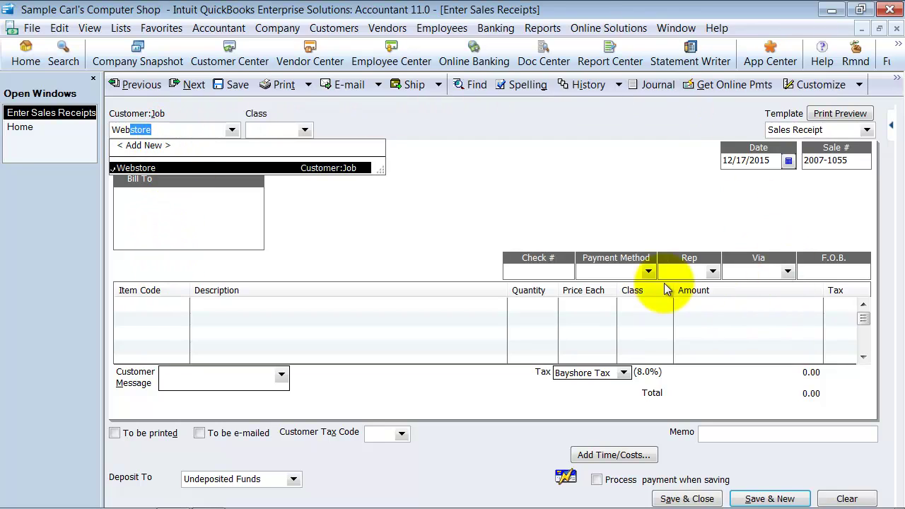
pyautogui.click(131, 306)
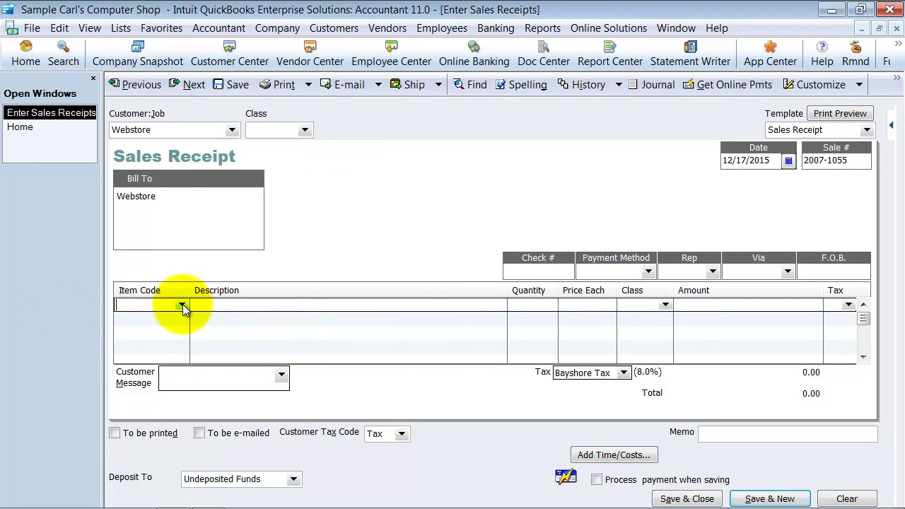
# - Add a line for 2 × 200 GB Hard Drive with tax code Non
pyautogui.click(183, 304)
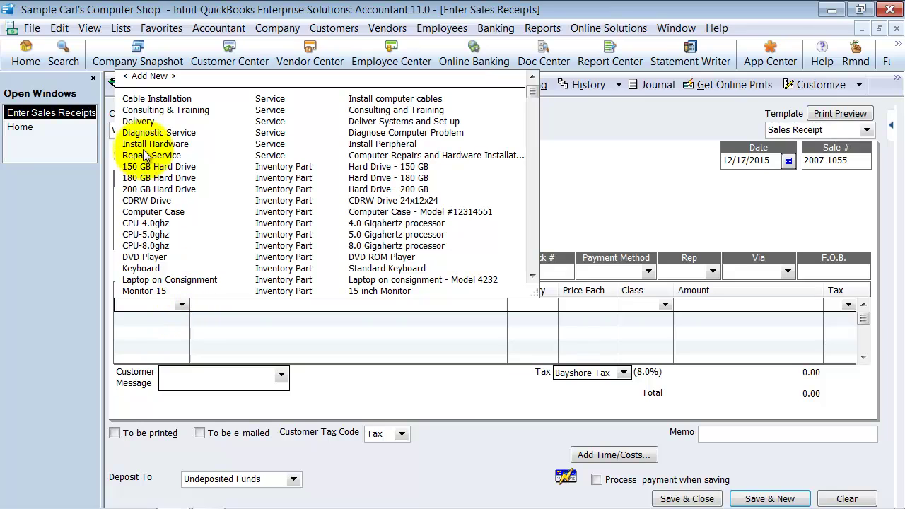
pyautogui.click(150, 188)
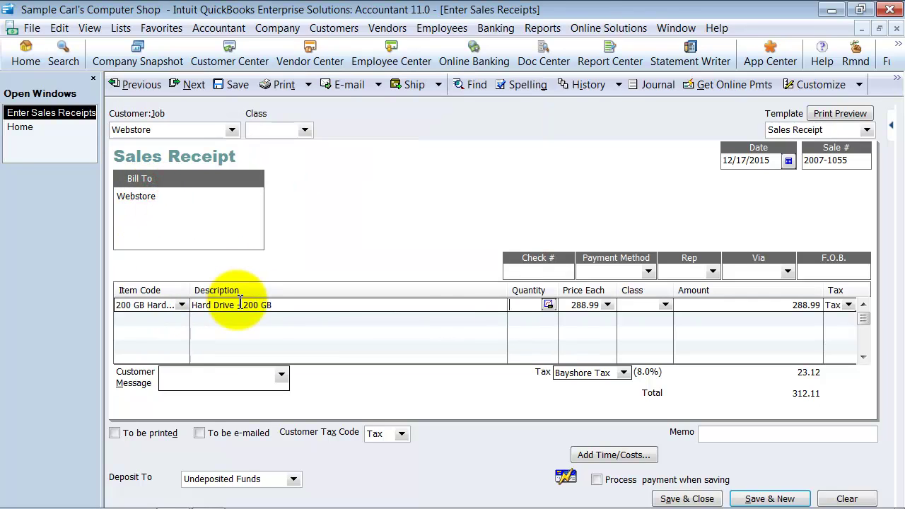
pyautogui.write('2')
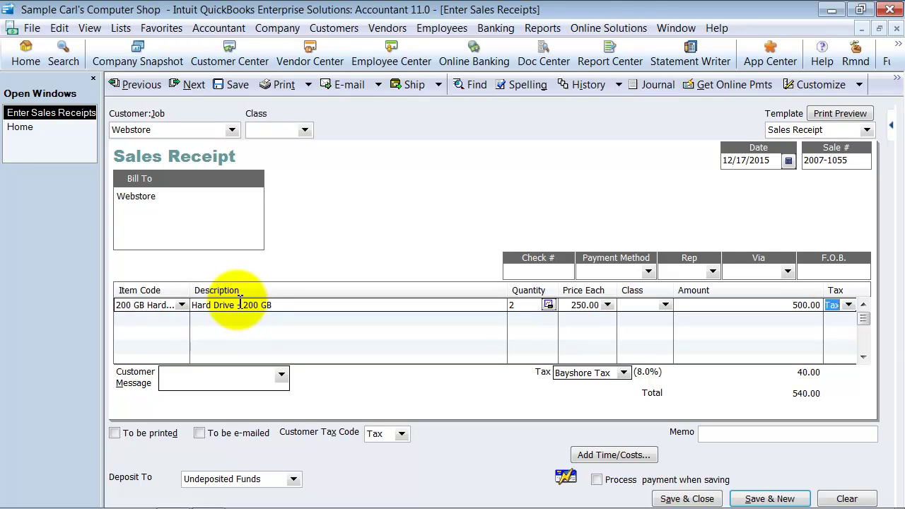
pyautogui.write('Non')
pyautogui.press('Tab')
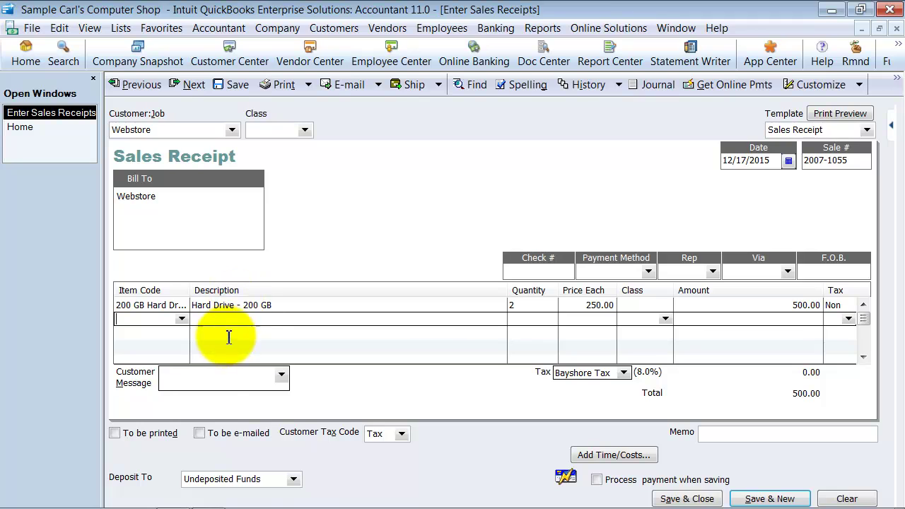
# - Deposit the receipt to Webstore Clearing and save it, skipping the spelling check
pyautogui.click(293, 479)
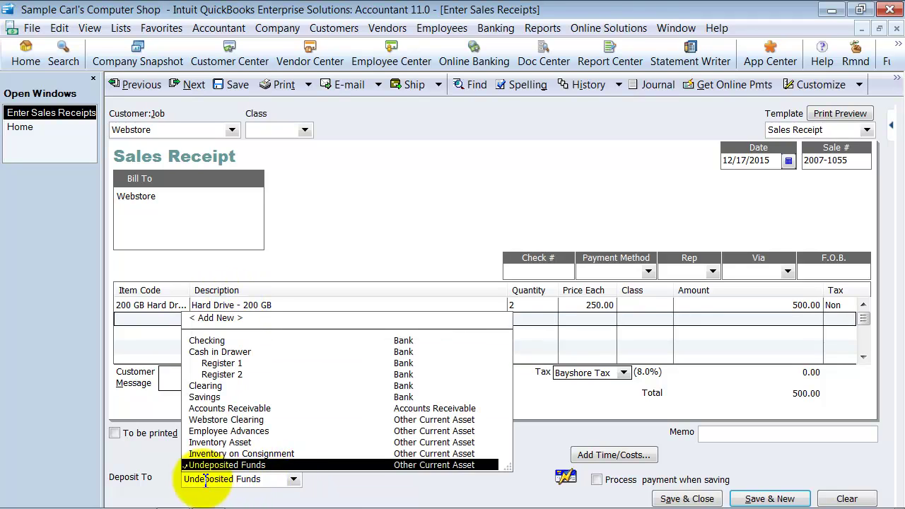
pyautogui.click(193, 420)
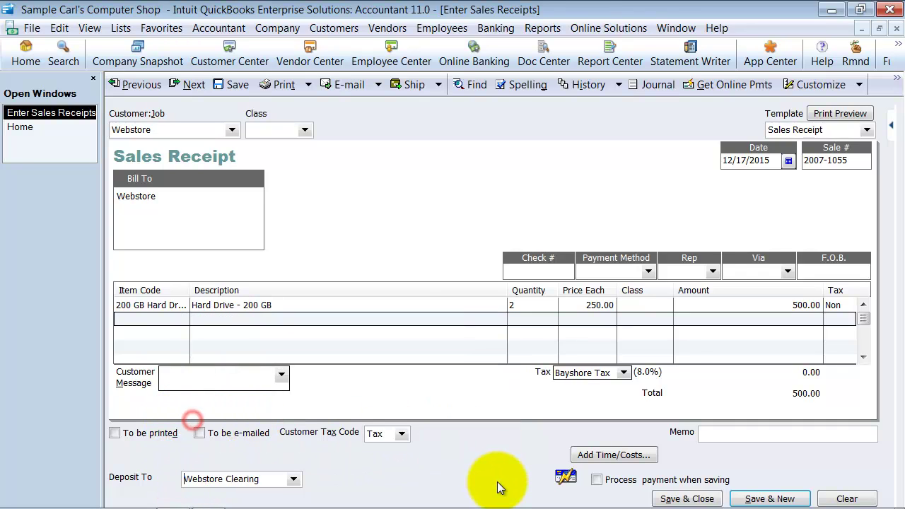
pyautogui.click(715, 499)
pyautogui.click(645, 377)
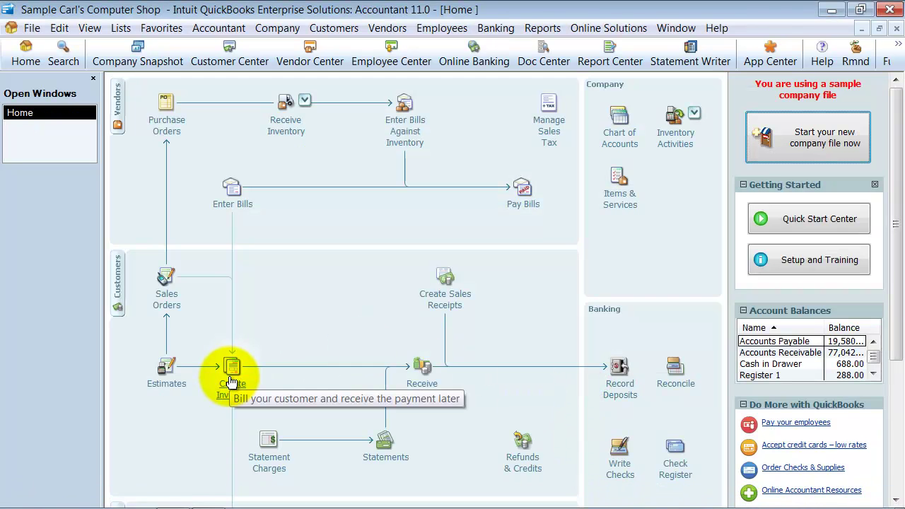
# - Check the 12/17 deposit and the new 500.00 sales receipt in the Webstore Clearing register
pyautogui.click(121, 28)
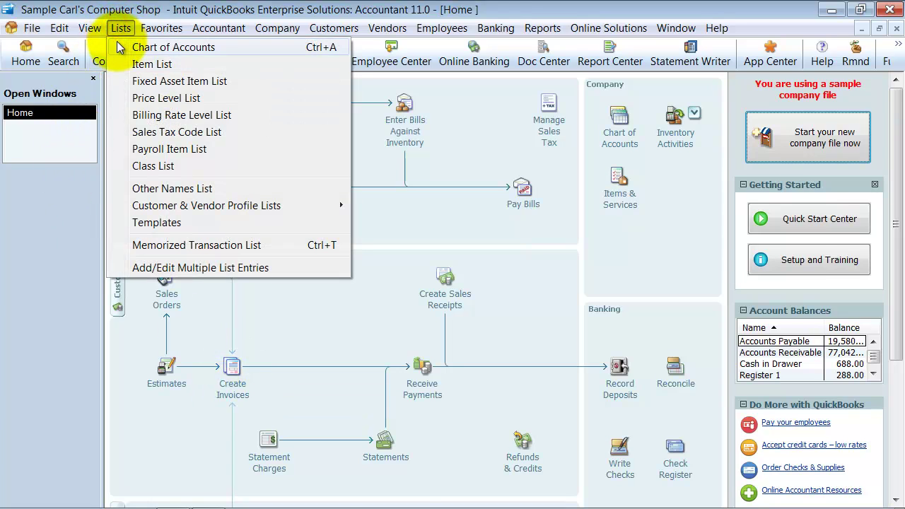
pyautogui.click(117, 46)
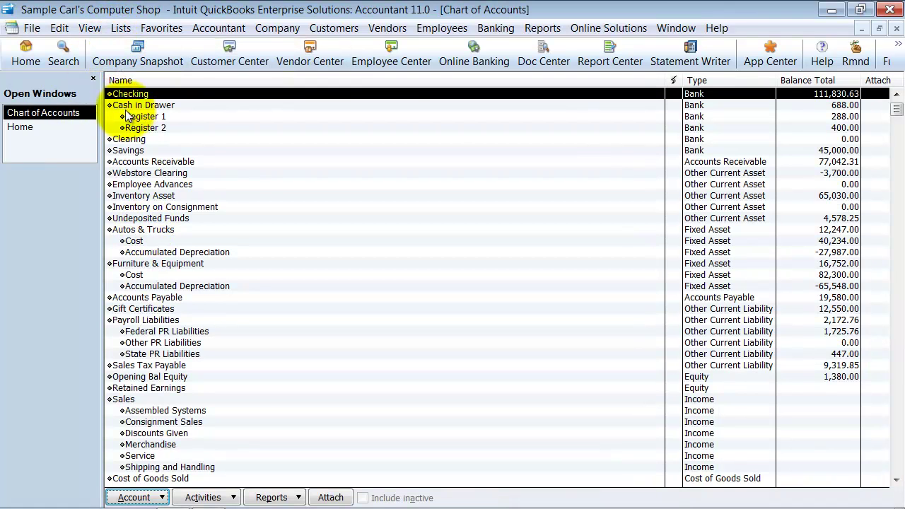
pyautogui.doubleClick(147, 172)
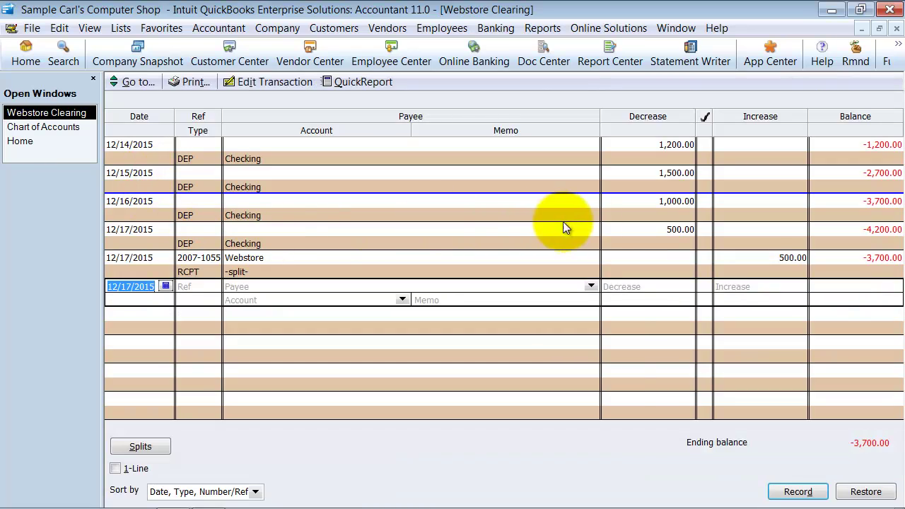
pyautogui.click(677, 235)
pyautogui.click(788, 257)
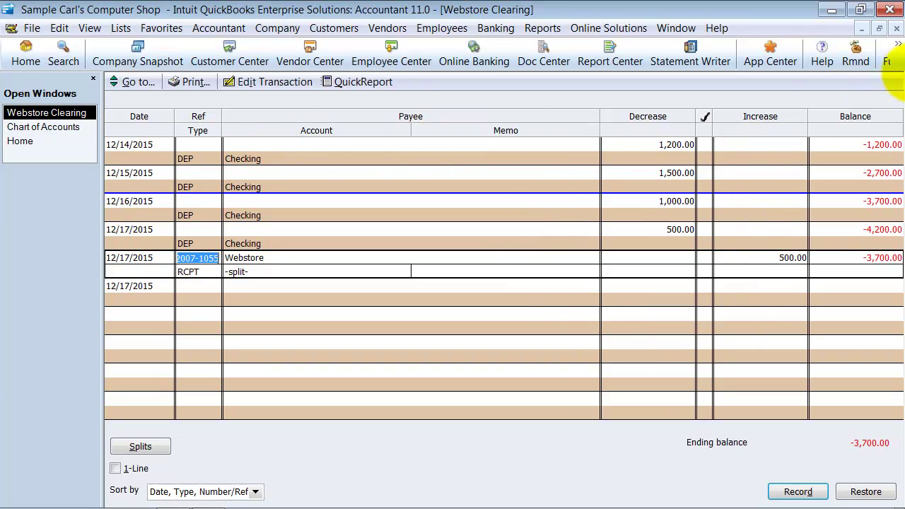
pyautogui.click(896, 28)
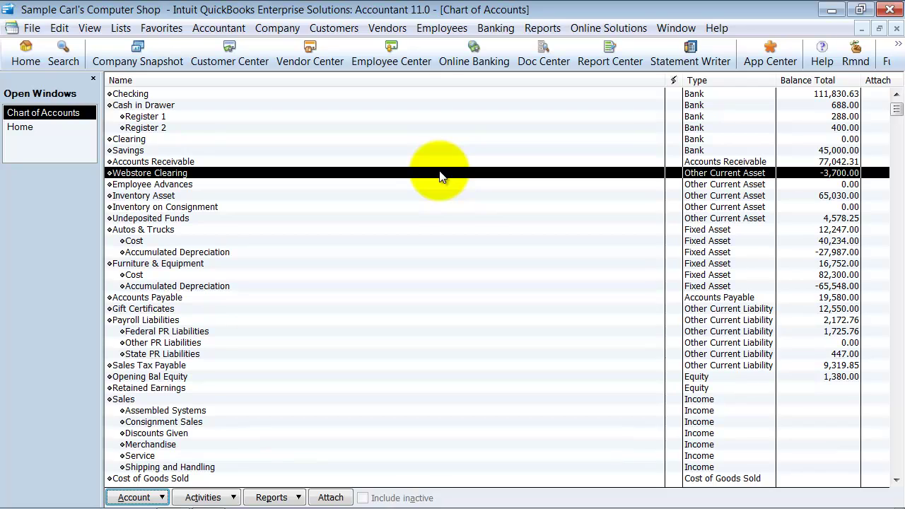
# - Start reconciling Webstore Clearing with statement date 11/30/2015 and ending balance 0
pyautogui.rightClick(302, 179)
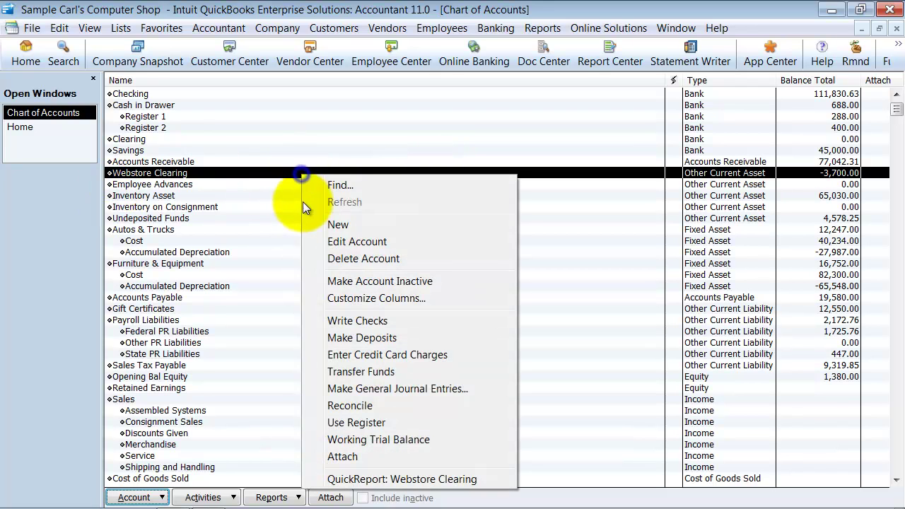
pyautogui.click(356, 410)
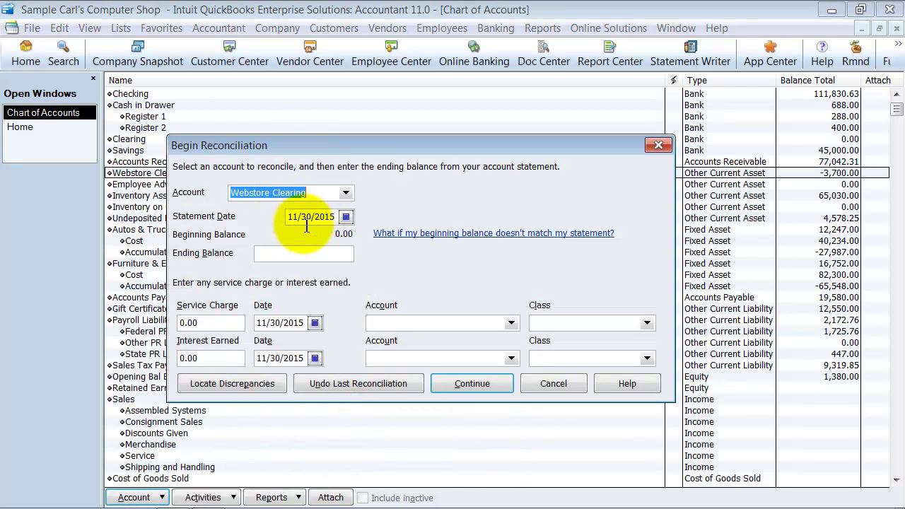
pyautogui.moveTo(299, 216); pyautogui.dragTo(349, 219)
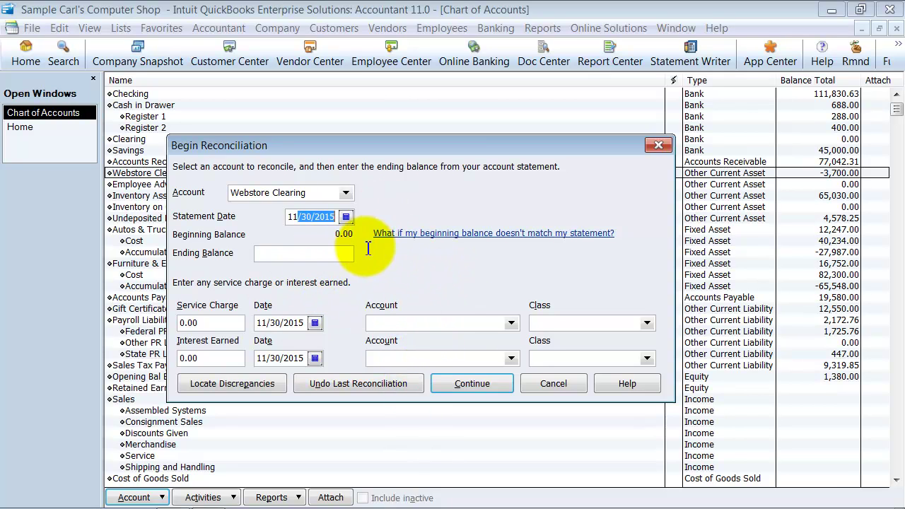
pyautogui.click(338, 252)
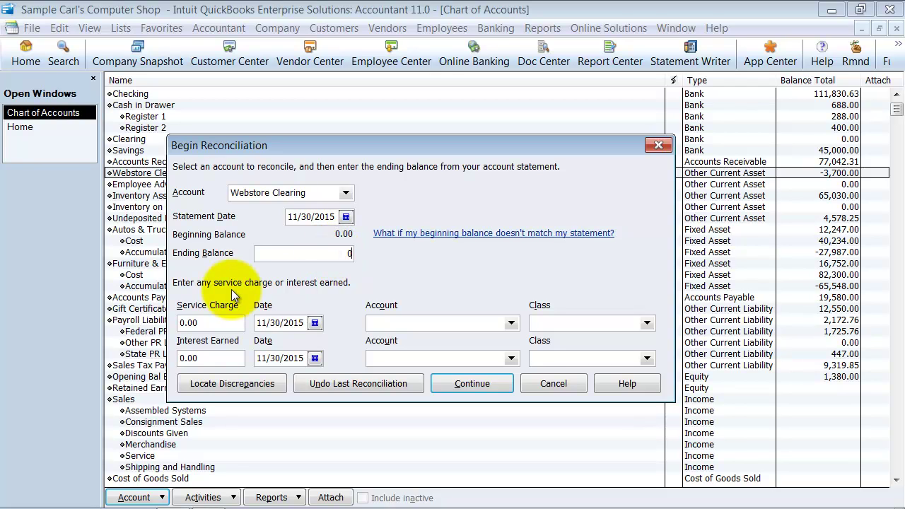
pyautogui.click(467, 386)
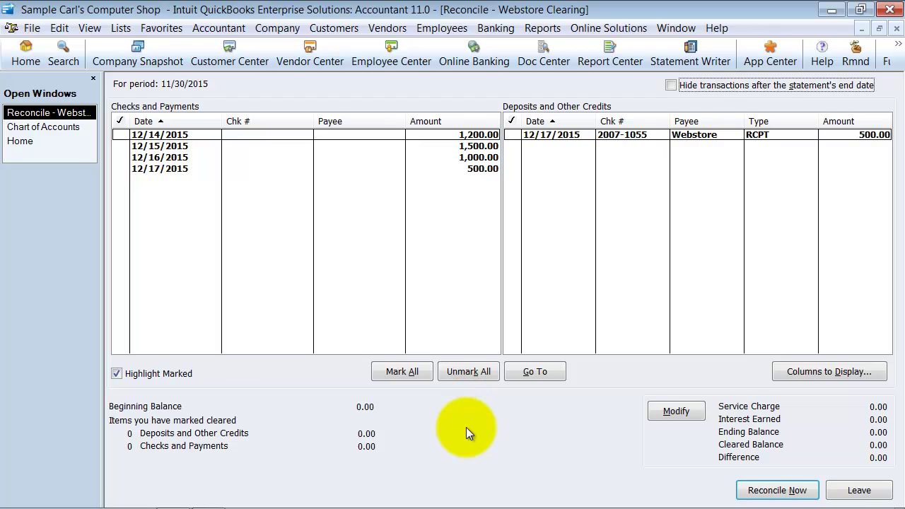
# - Mark the 12/17/2015 500.00 payment and deposit 2007-1055 cleared, then go to the Home page
pyautogui.click(482, 168)
pyautogui.click(700, 134)
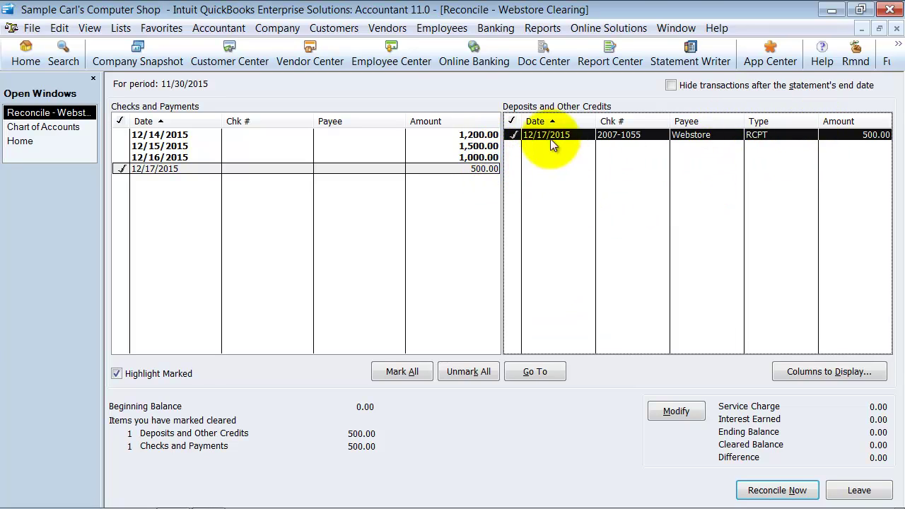
pyautogui.click(40, 141)
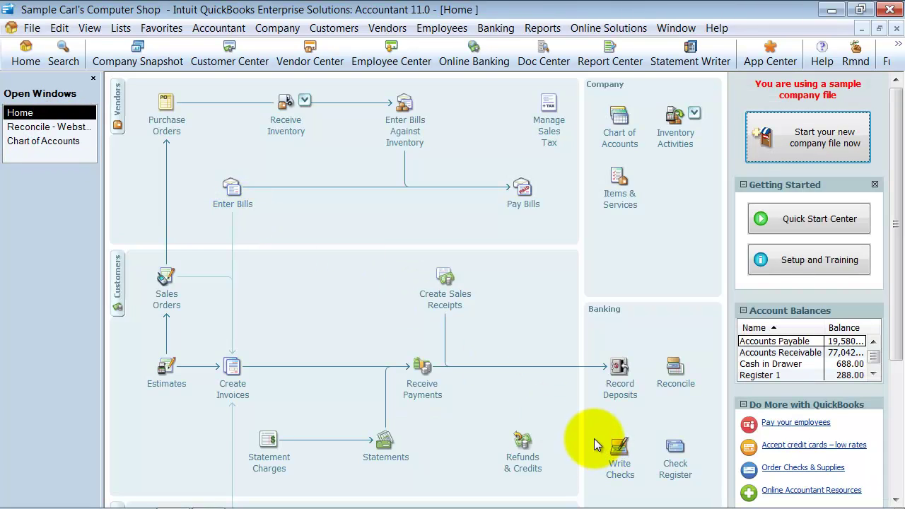
pyautogui.click(67, 127)
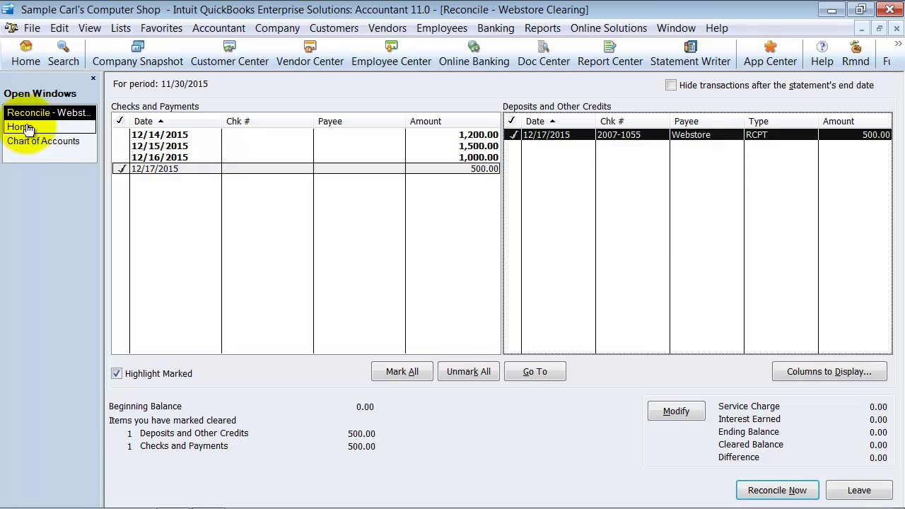
pyautogui.click(21, 127)
# - Load sales receipt 2007-1055 and duplicate it
pyautogui.click(434, 303)
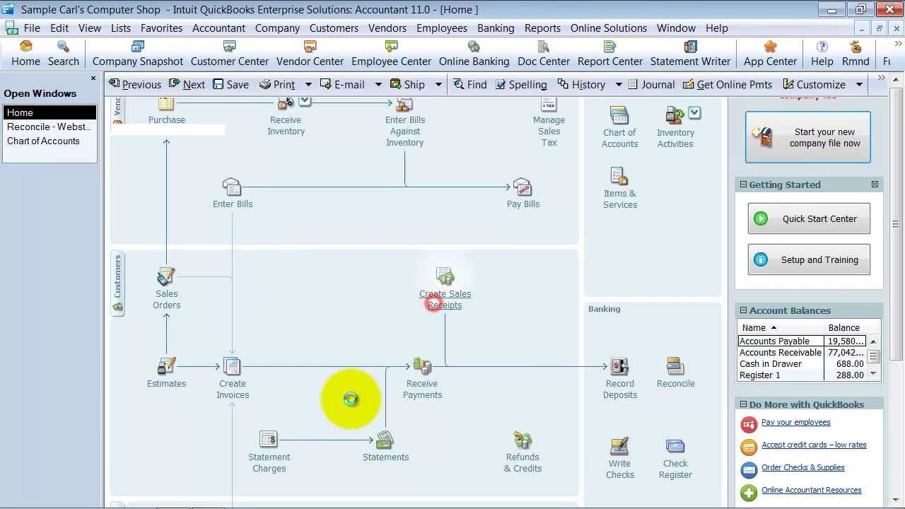
pyautogui.click(122, 85)
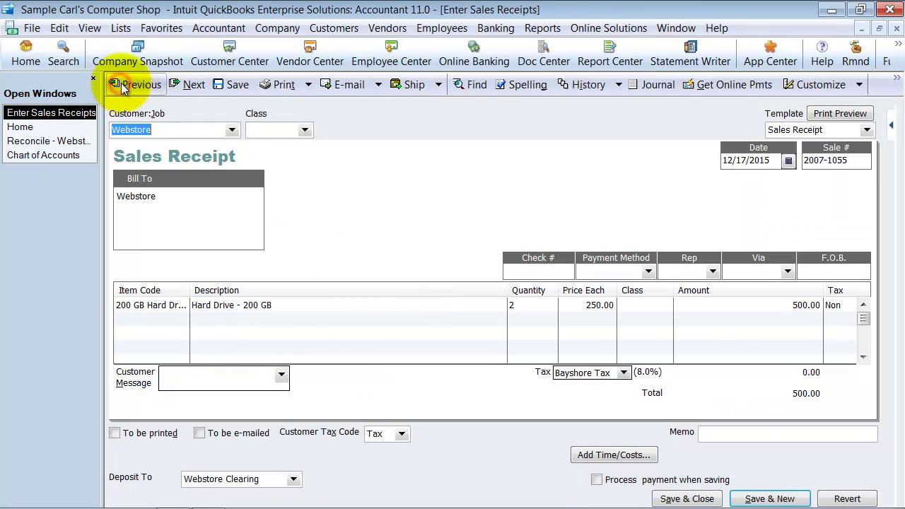
pyautogui.click(59, 28)
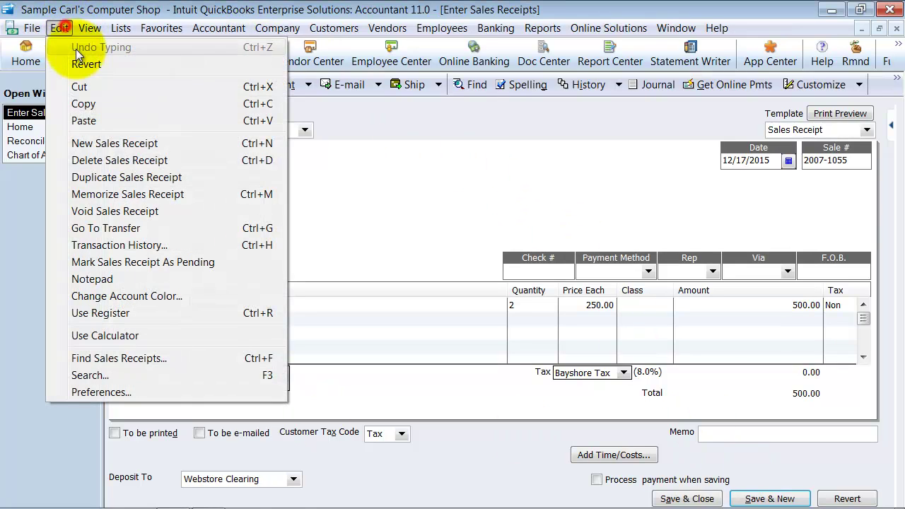
pyautogui.click(77, 177)
pyautogui.click(451, 230)
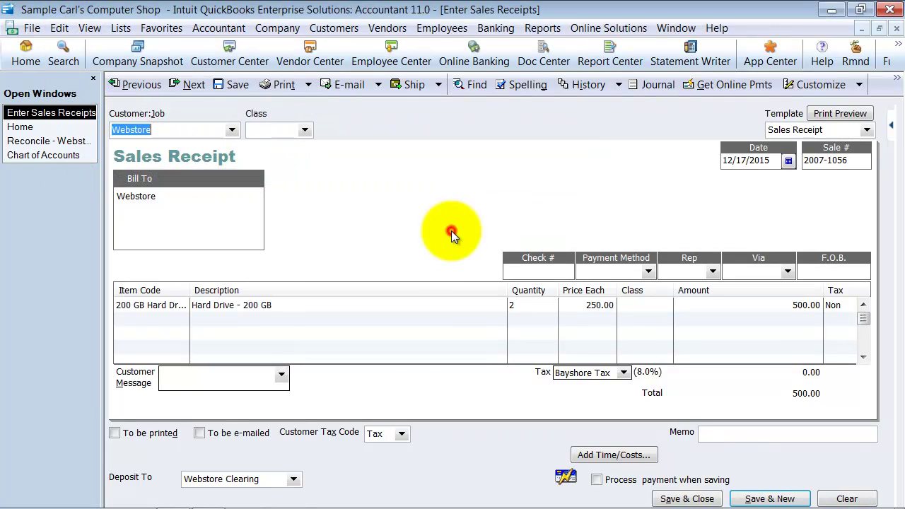
# - Save receipt 2007-1056, duplicate again, and save receipt 2007-1057
pyautogui.click(59, 29)
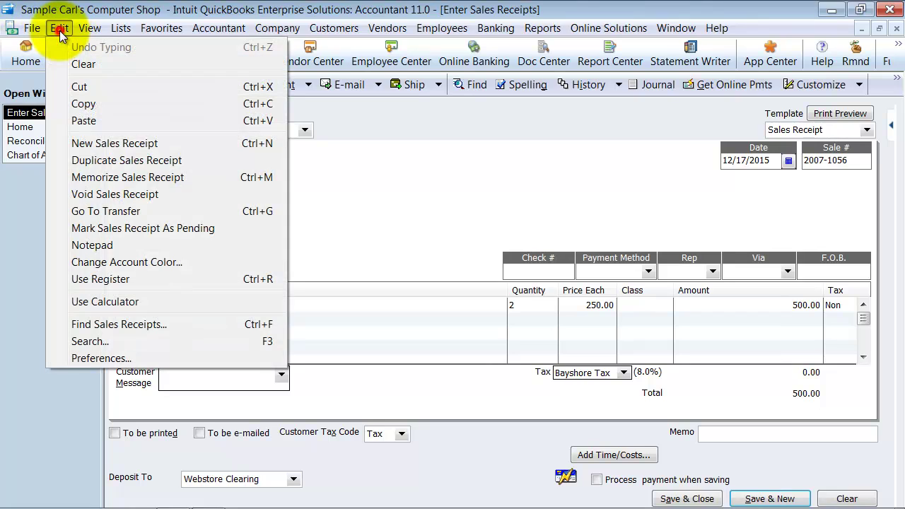
pyautogui.click(77, 160)
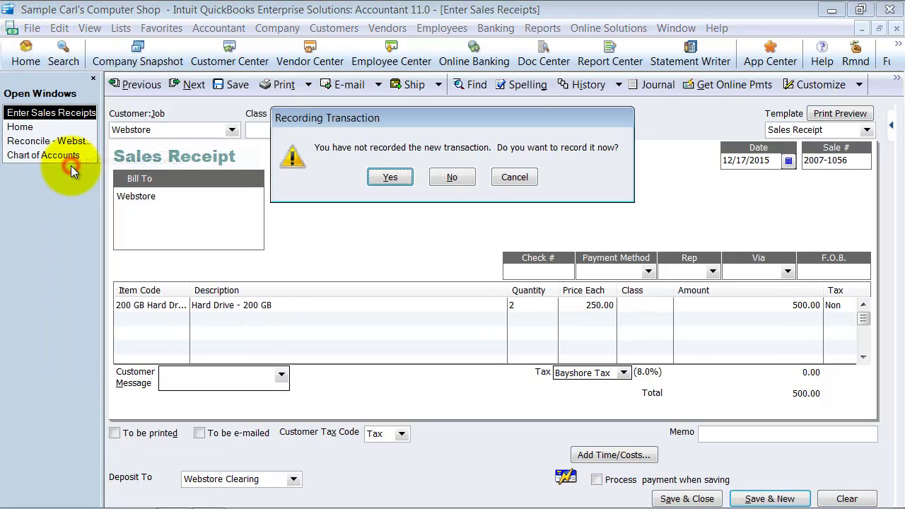
pyautogui.click(391, 178)
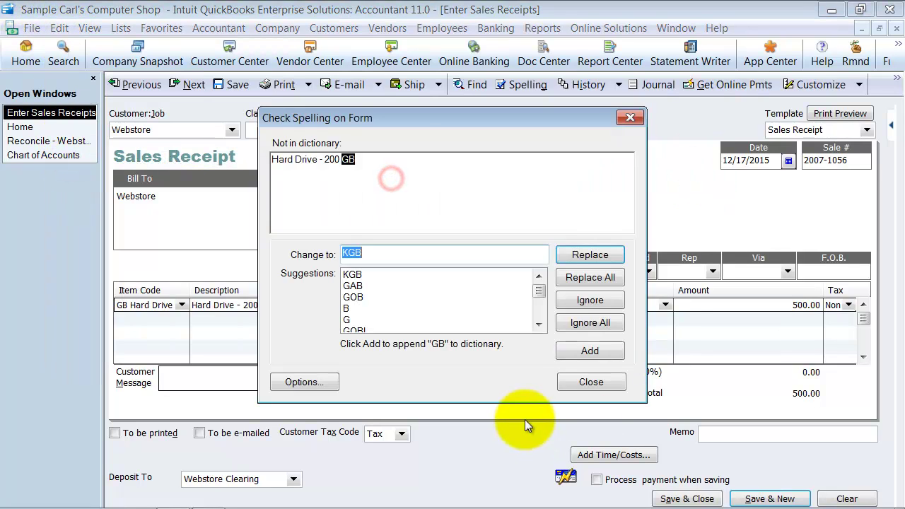
pyautogui.click(588, 384)
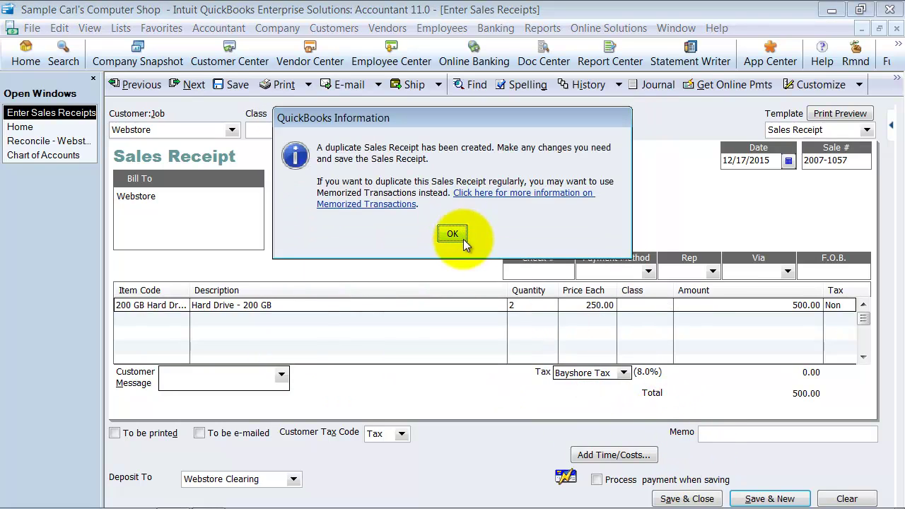
pyautogui.click(463, 241)
pyautogui.click(699, 499)
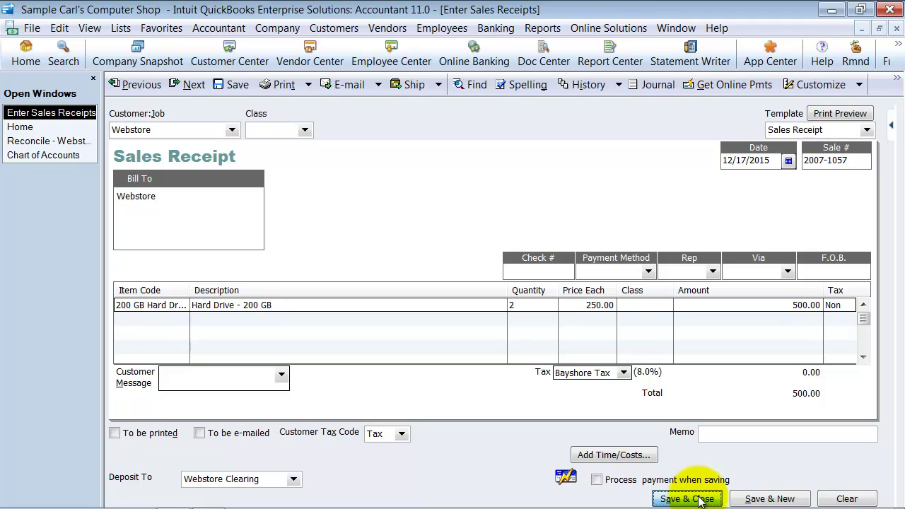
pyautogui.click(591, 434)
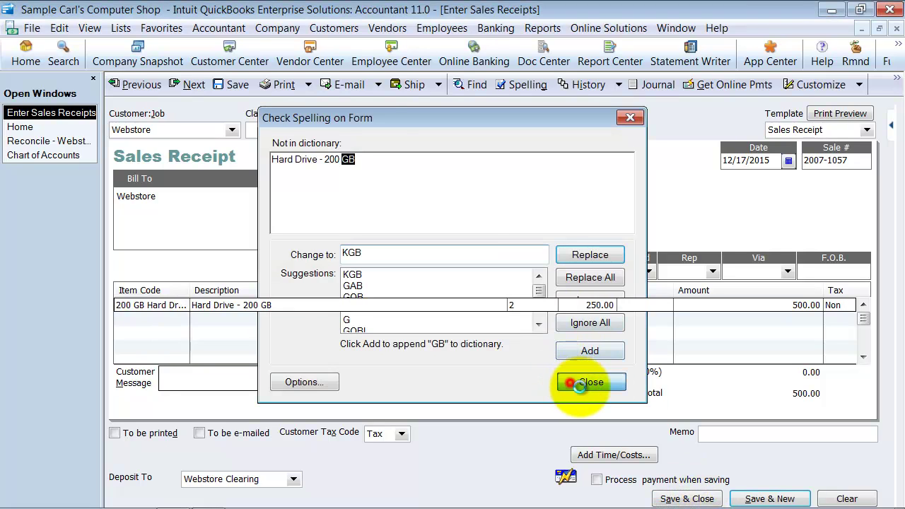
# - Clear deposits 2007-1055, 2007-1056, 2007-1057 and the 12/16/2015 1,000.00 payment in the reconciliation
pyautogui.click(73, 127)
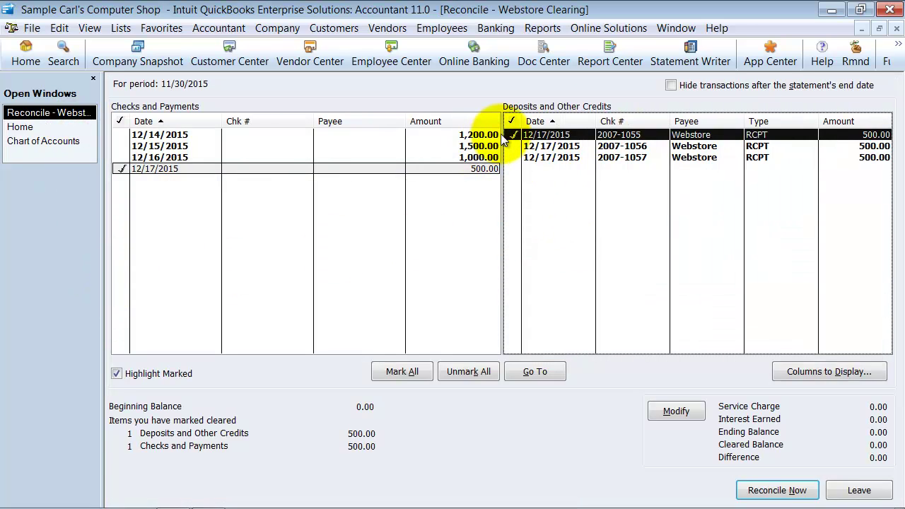
pyautogui.click(512, 136)
pyautogui.click(513, 157)
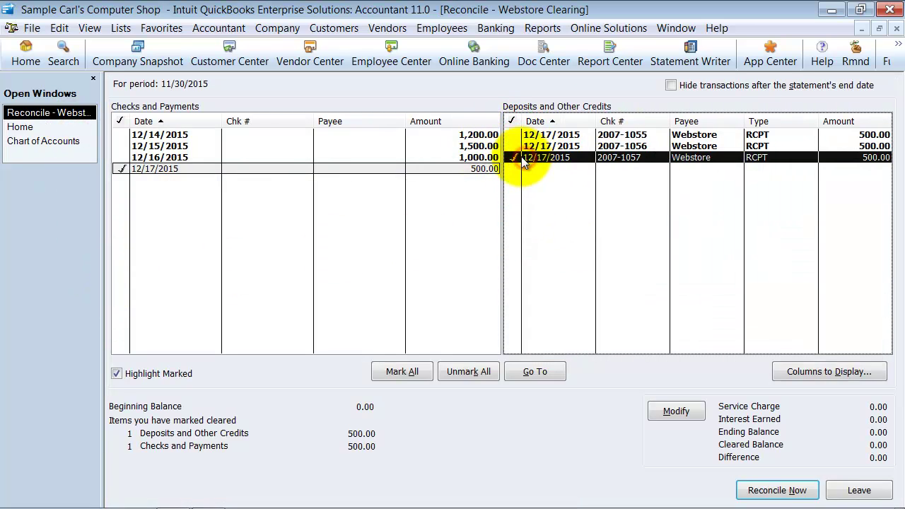
pyautogui.click(479, 159)
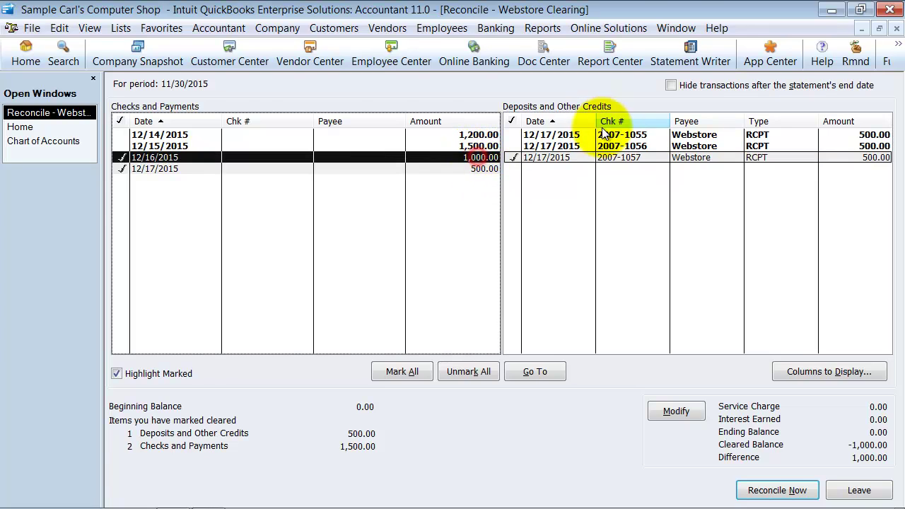
pyautogui.click(606, 134)
pyautogui.click(594, 146)
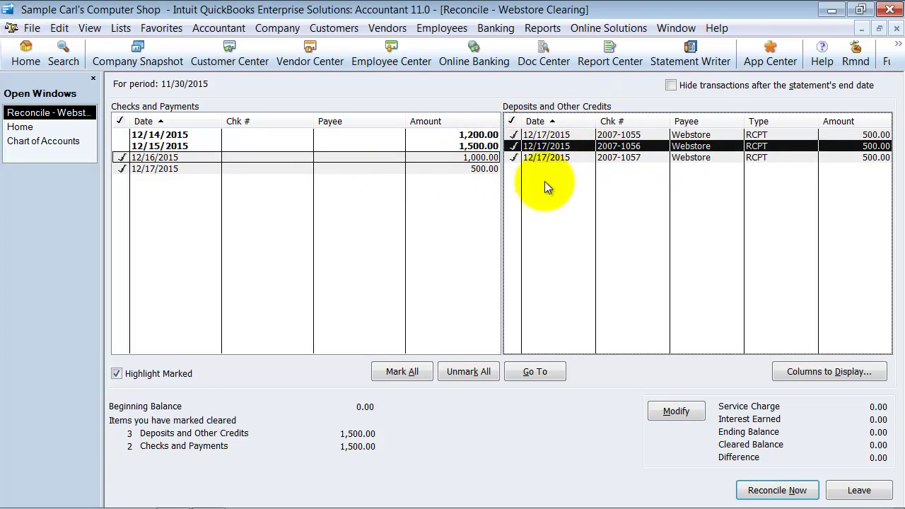